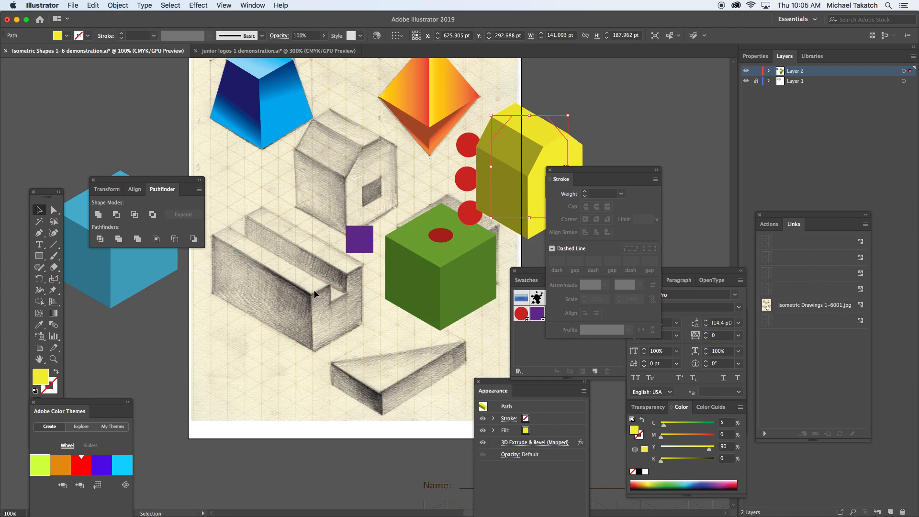
Step: Draw a square about 139 pt wide beside the notched block sketch and fill it with light blue
left_click(433, 281)
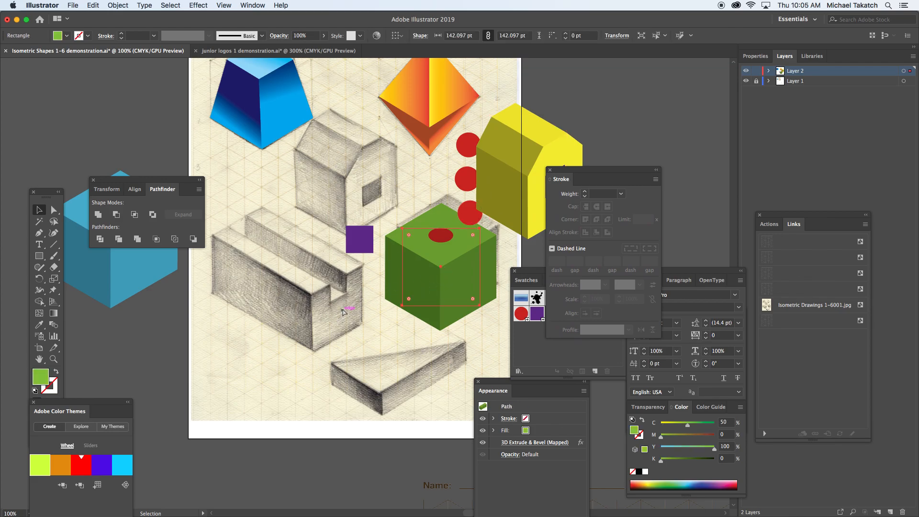
key("super+equal")
left_click_drag(233, 318, 322, 285)
left_click_drag(171, 185, 116, 96)
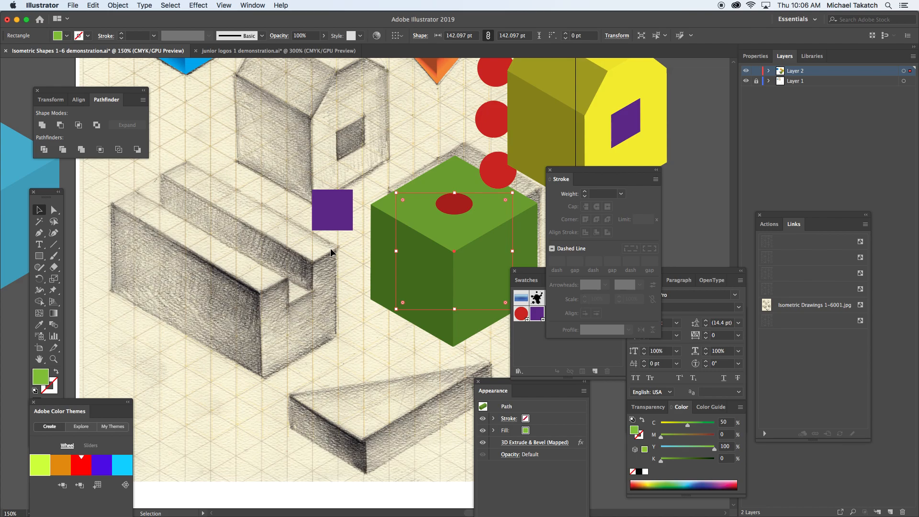
left_click(39, 255)
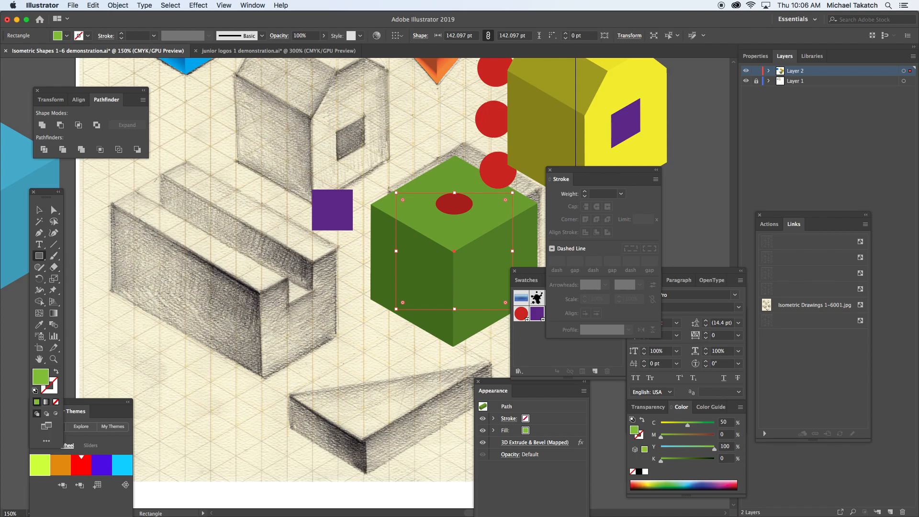
left_click_drag(223, 307, 339, 421)
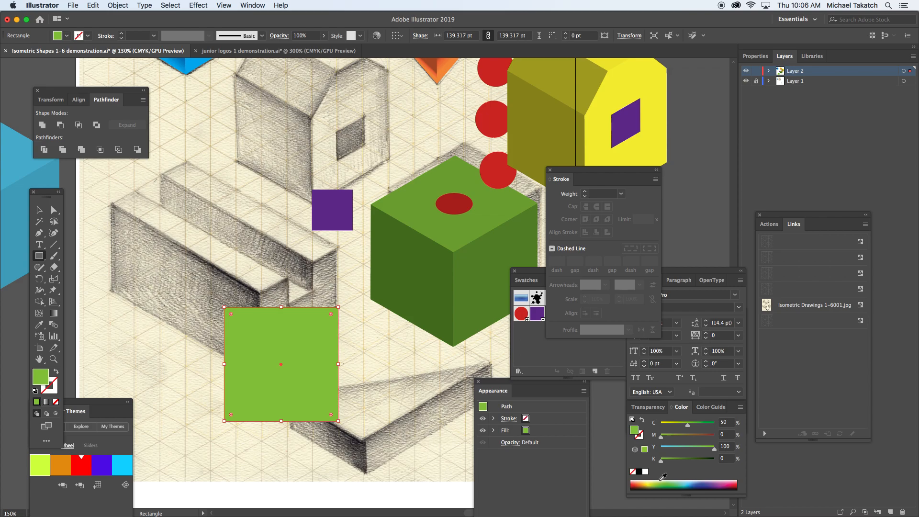
left_click(691, 483)
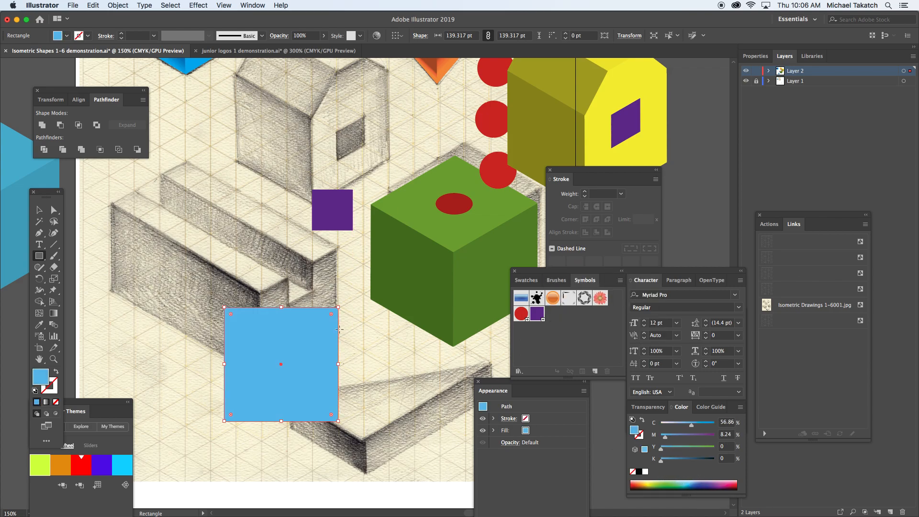
Step: Move the light blue square clear of the notched end of the sketched block
key("v")
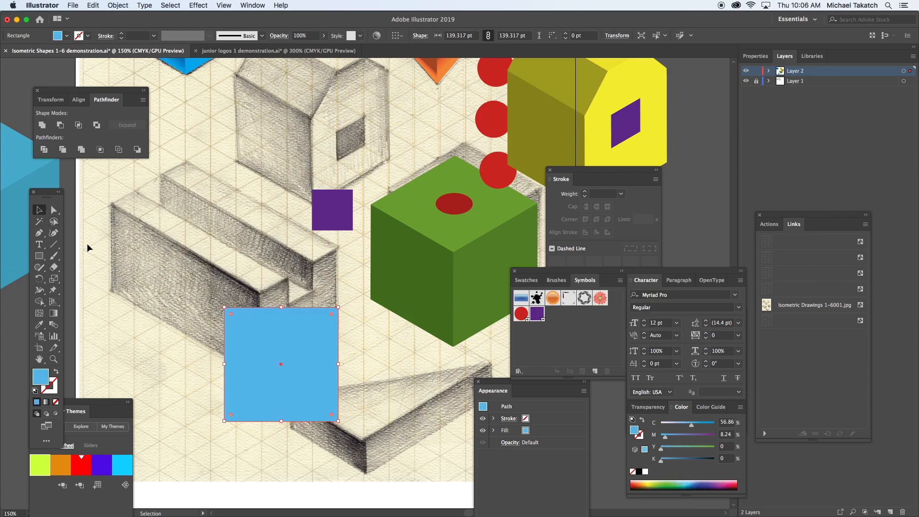
left_click_drag(270, 326, 318, 317)
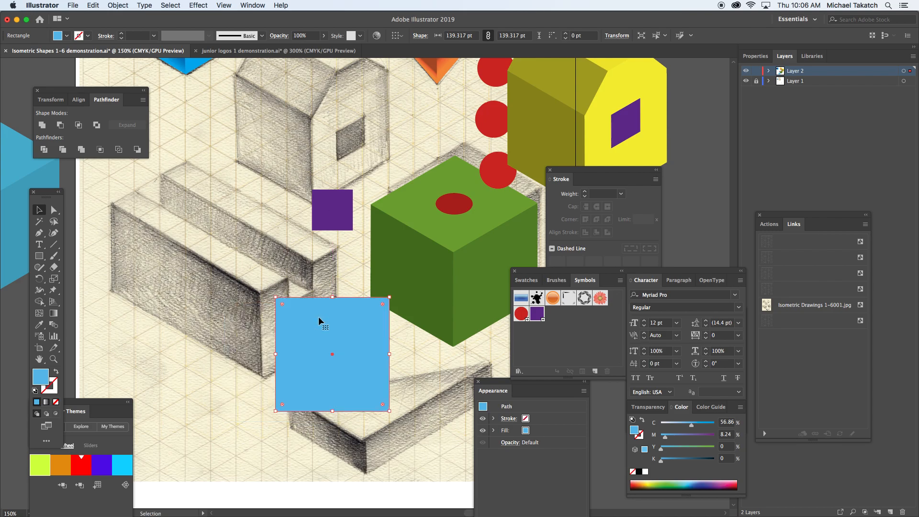
left_click_drag(305, 310, 338, 322)
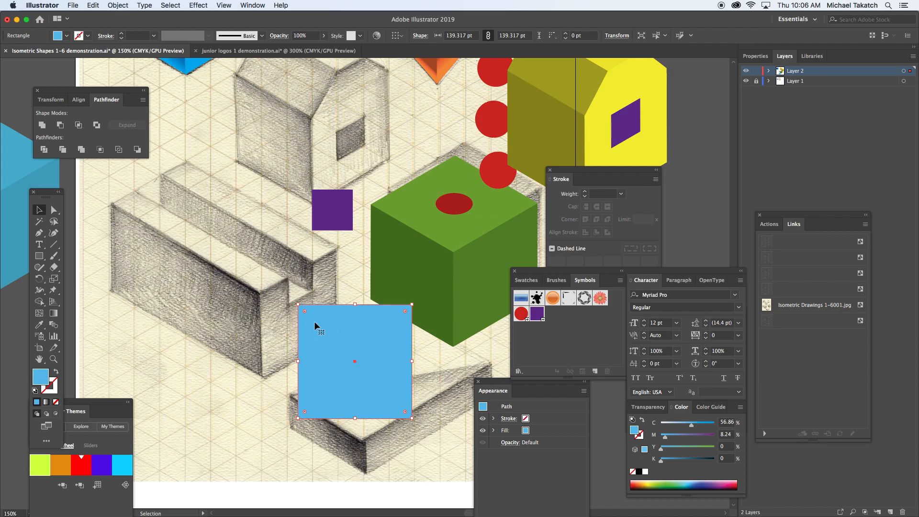
key("super+equal")
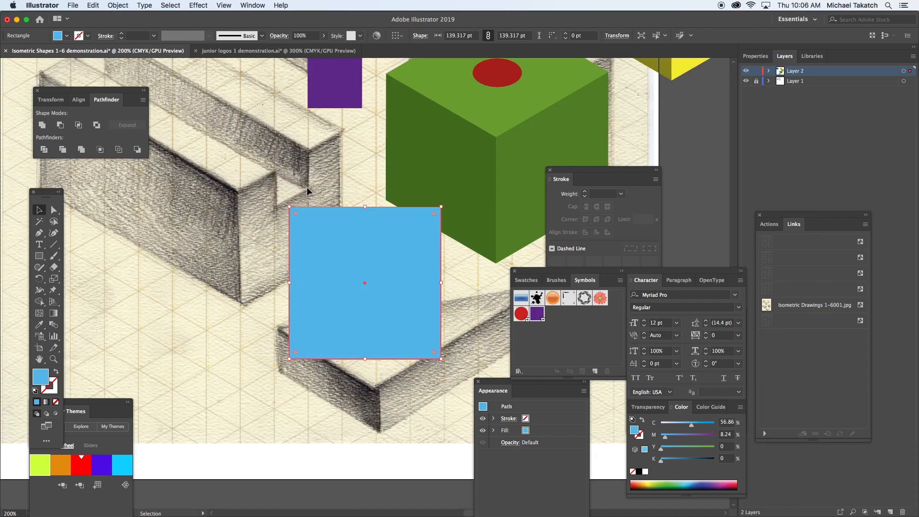
left_click_drag(323, 230, 393, 180)
Step: Draw a second square about 51 pt wide over the blue square's upper edge and fill it with pink
left_click_drag(310, 195, 250, 216)
left_click(41, 256)
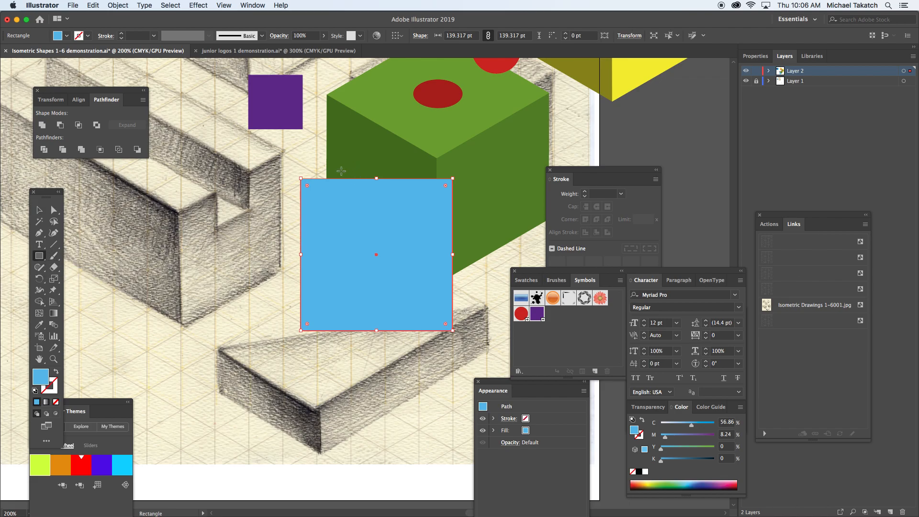
left_click_drag(338, 173, 379, 230)
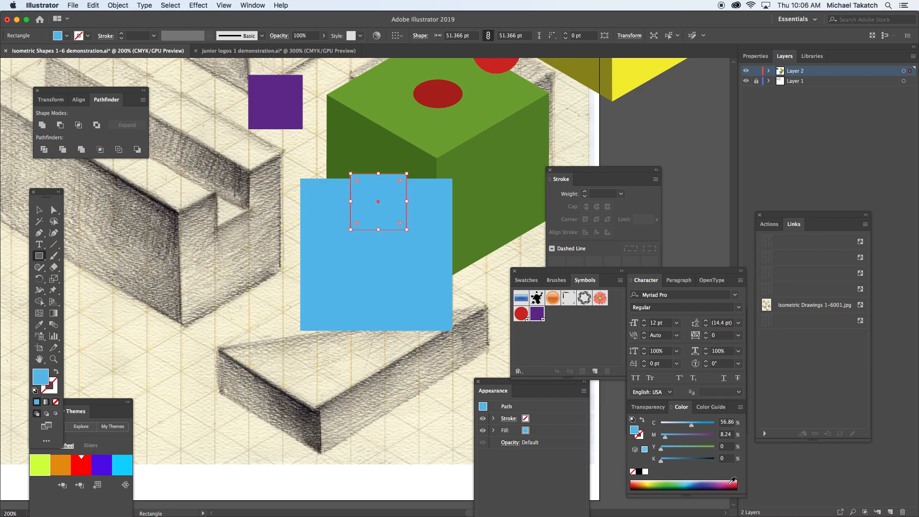
left_click(732, 481)
Step: Select both squares, move them together below the notched block sketch, and show the alignment options
left_click(41, 211)
left_click(328, 232)
left_click(374, 212)
left_click_drag(332, 232, 276, 289)
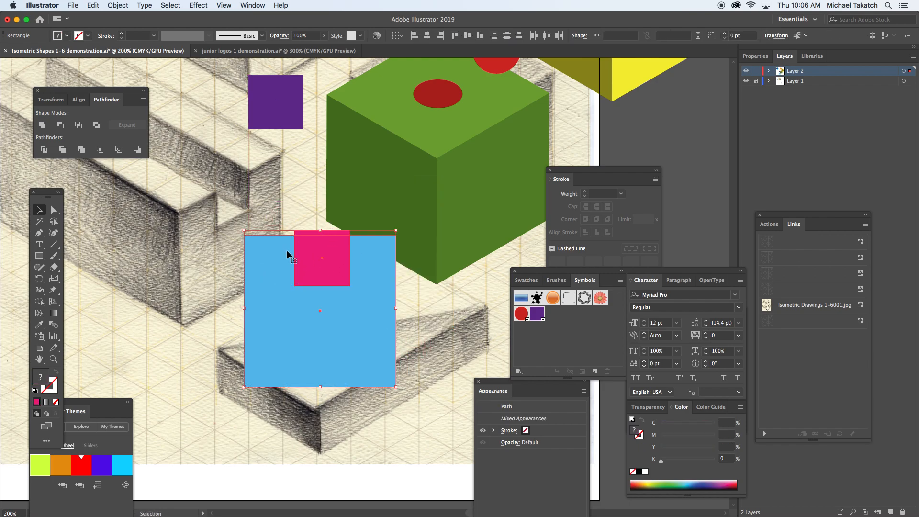
left_click_drag(98, 94, 147, 130)
left_click(129, 136)
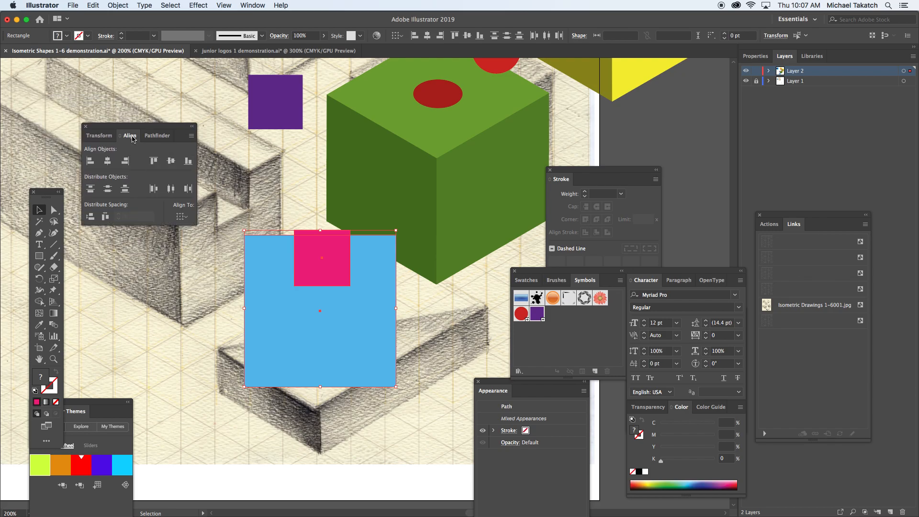
Step: Align the squares' horizontal centers with the pink square as the key object
left_click(251, 6)
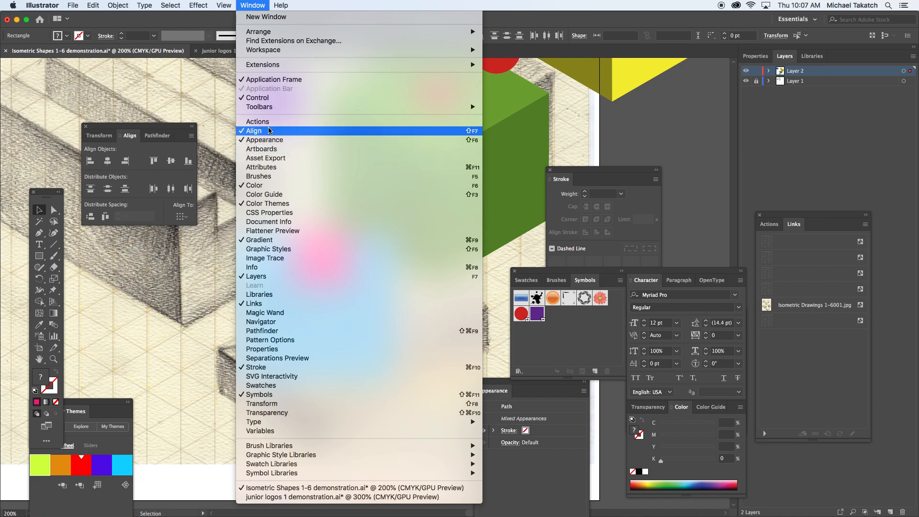
left_click(168, 126)
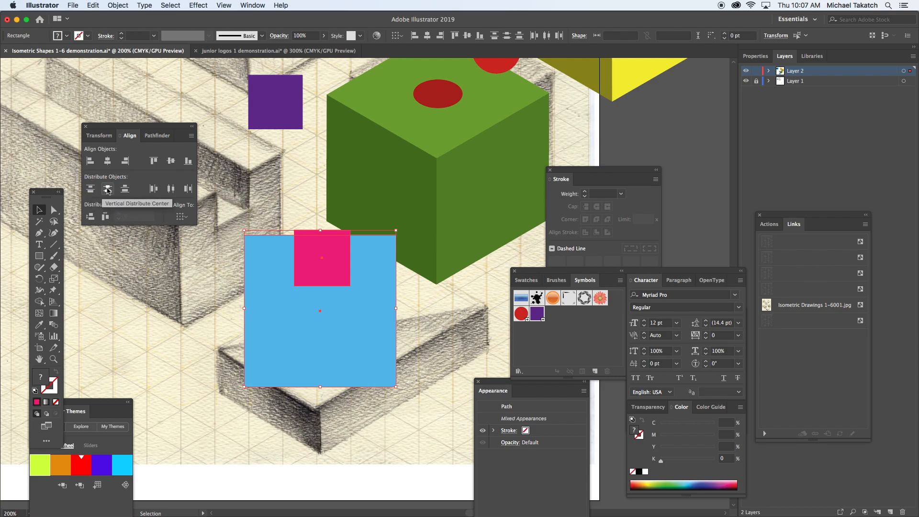
left_click(182, 217)
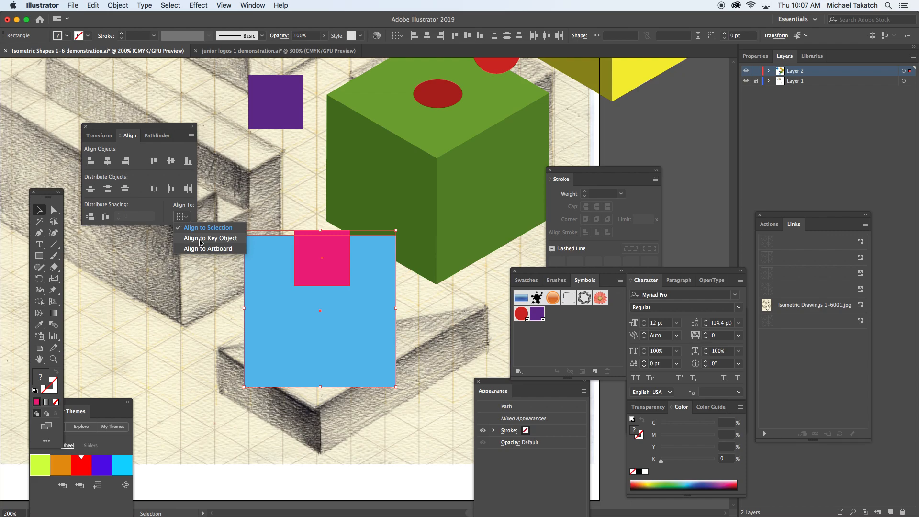
left_click(200, 238)
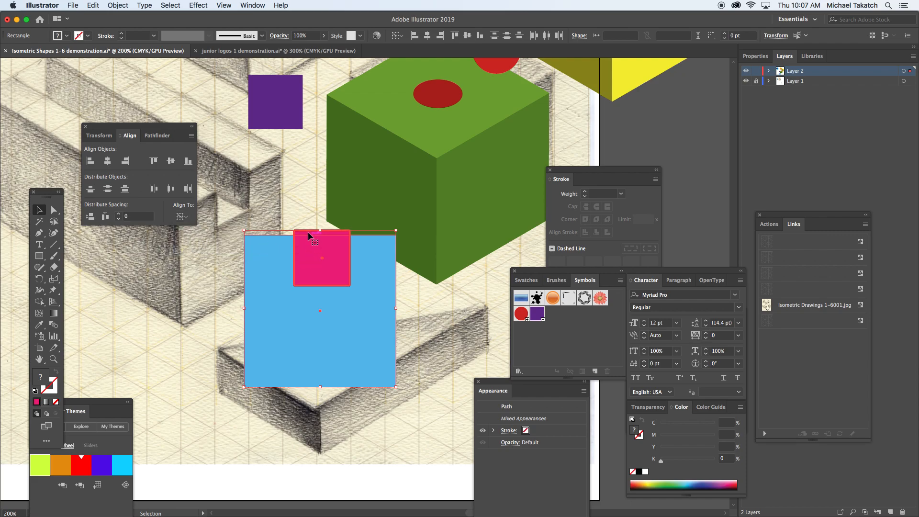
left_click(107, 161)
left_click(228, 218)
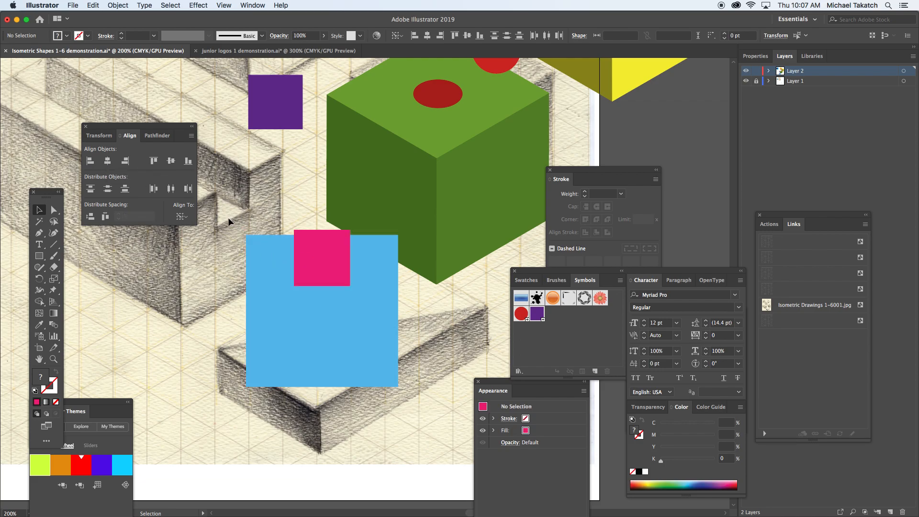
Step: Offset the pink square, then align both squares by horizontal center and top edge with the pink one as key object
left_click_drag(320, 246, 401, 222)
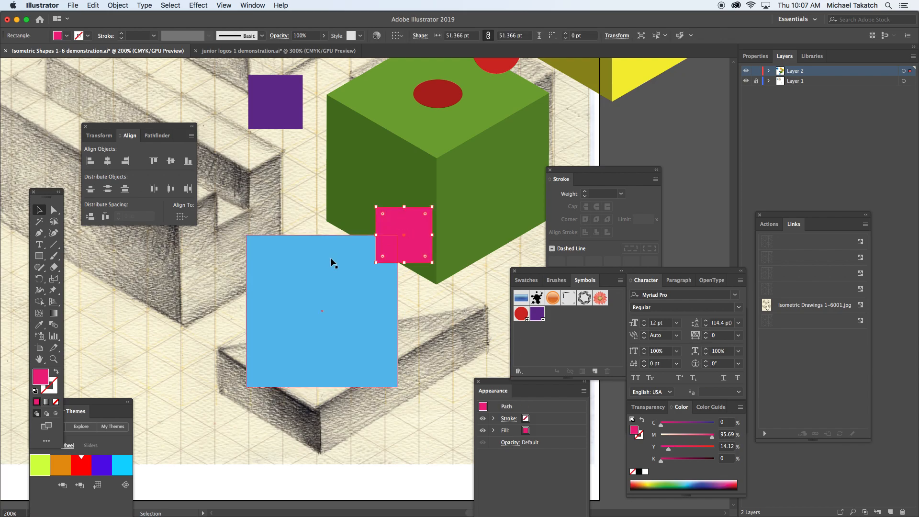
left_click(305, 268, "shift")
left_click(181, 217)
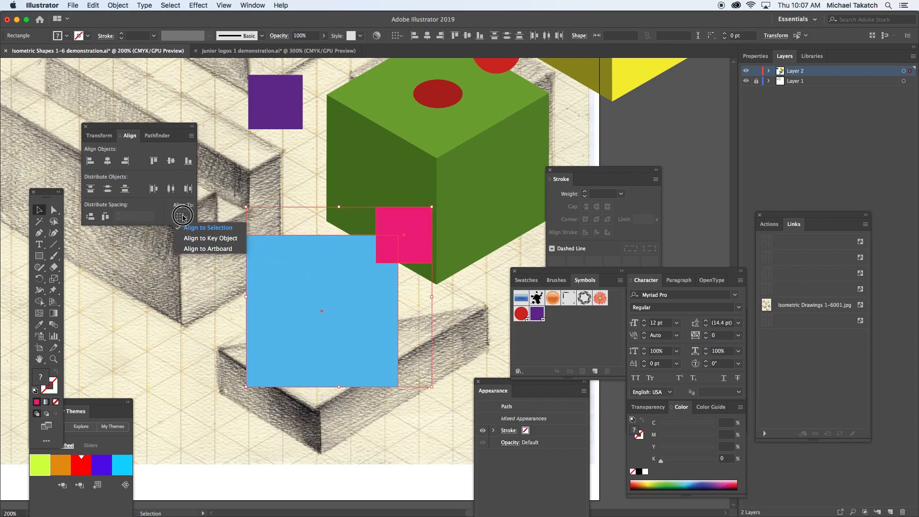
left_click(214, 239)
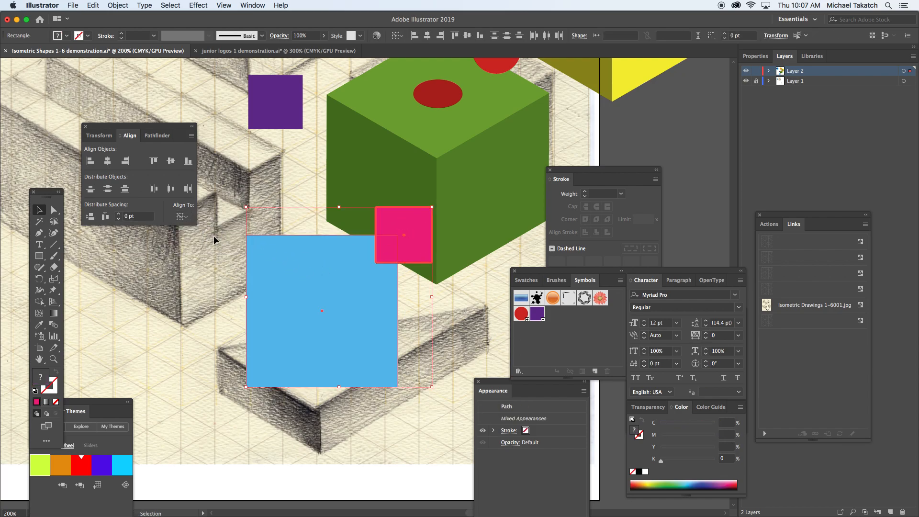
left_click(107, 161)
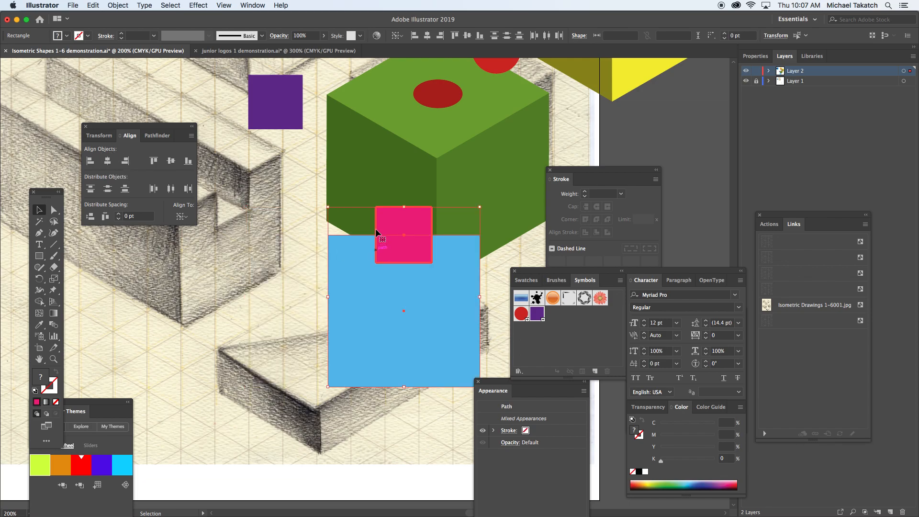
left_click(154, 161)
Step: Cut the pink square out of the blue one with Minus Front and reposition the notched shape beside the block sketch
left_click_drag(358, 217, 199, 260)
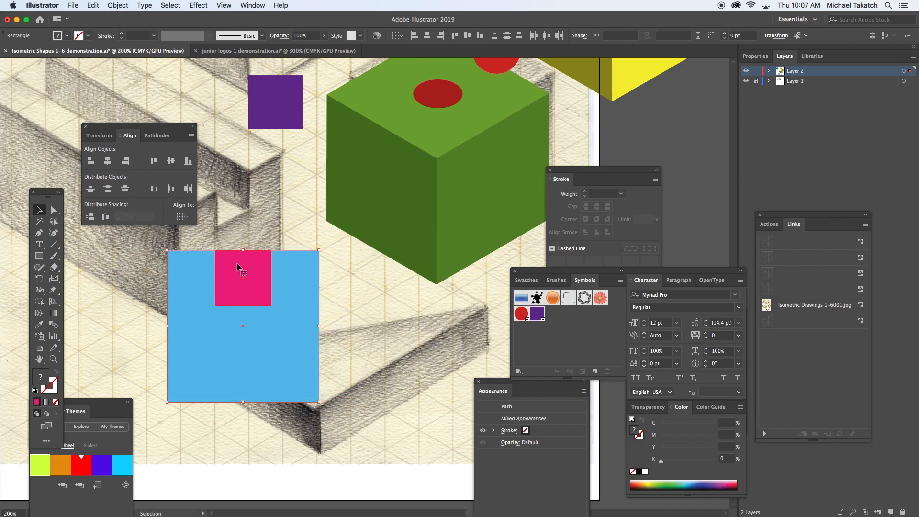
left_click(156, 136)
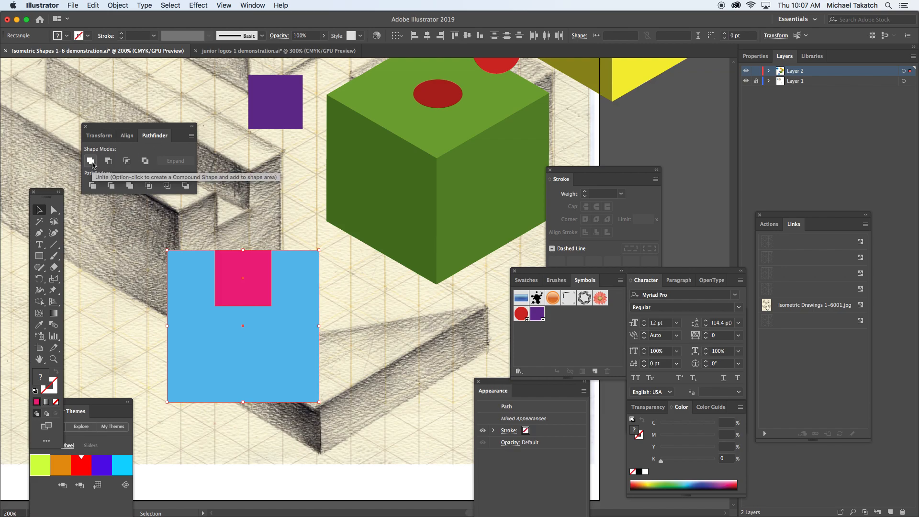
left_click(109, 161)
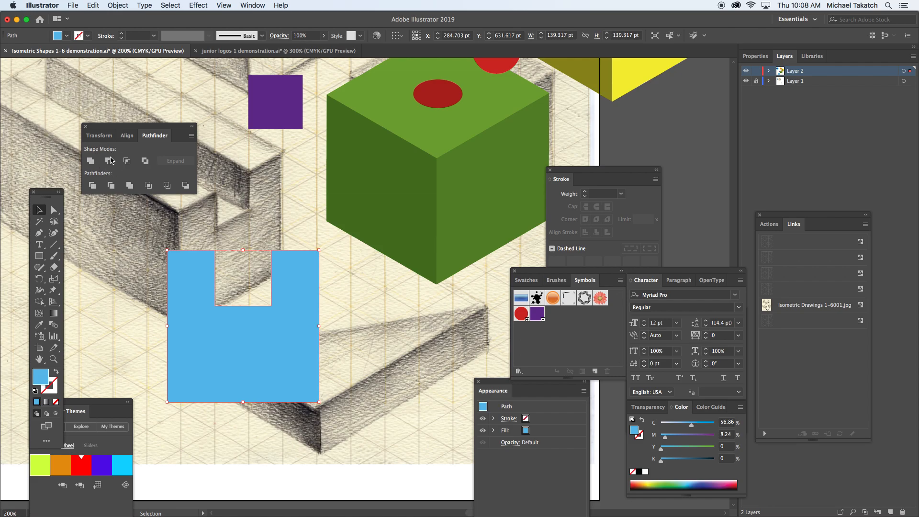
left_click_drag(194, 263, 270, 259)
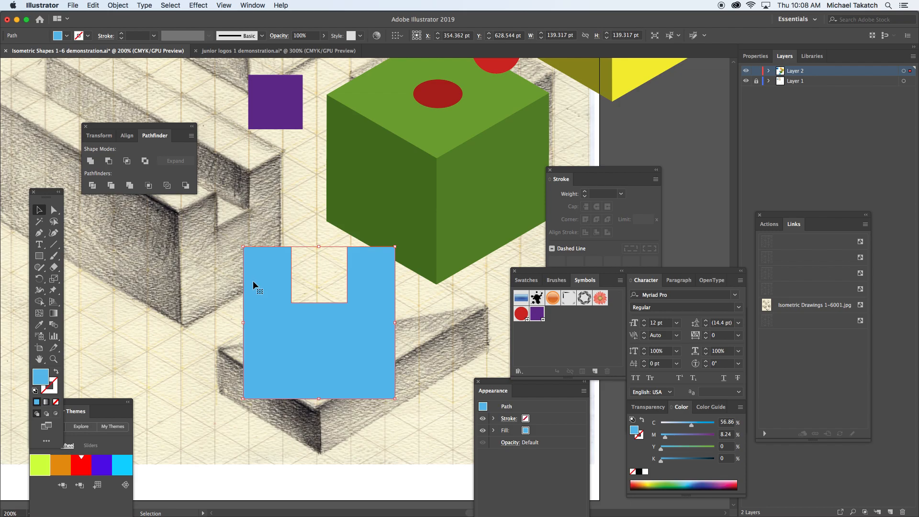
Step: Recolor the notched shape pink with cyan 4.31% and magenta 59%
left_click(679, 424)
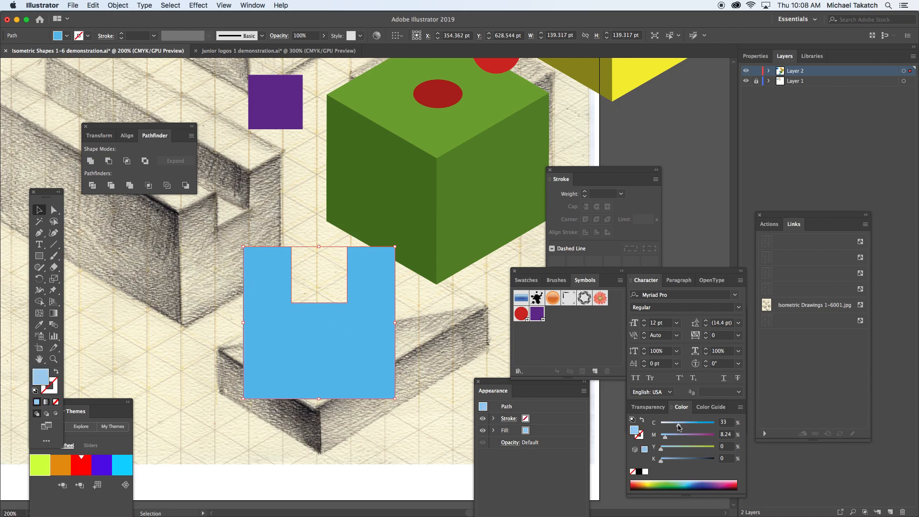
left_click(728, 480)
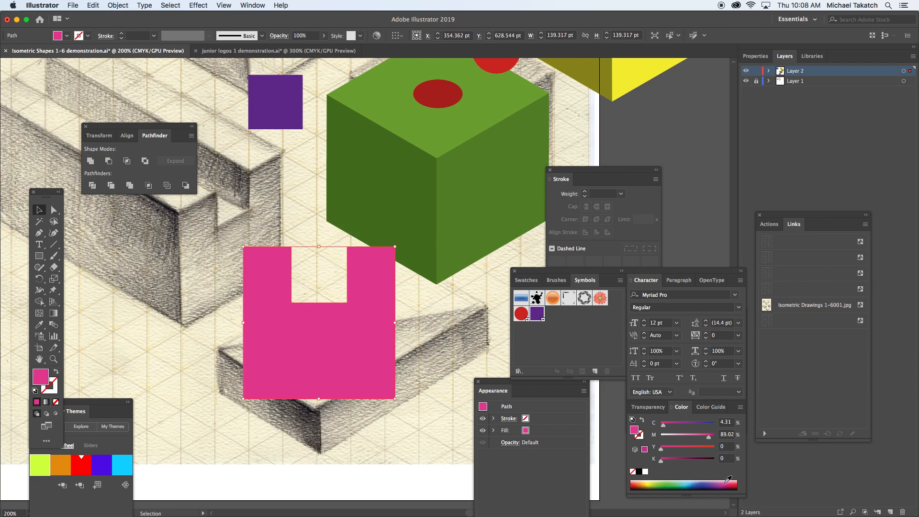
left_click(675, 437)
left_click(687, 439)
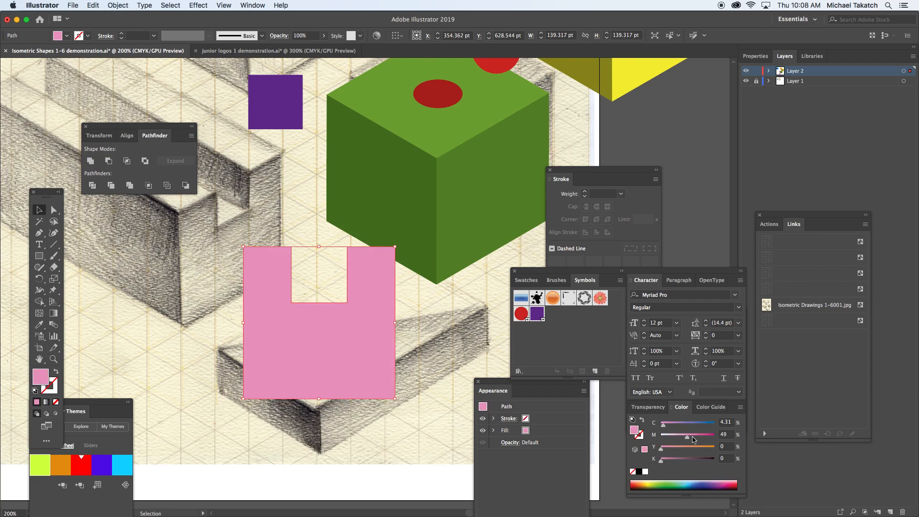
left_click(692, 439)
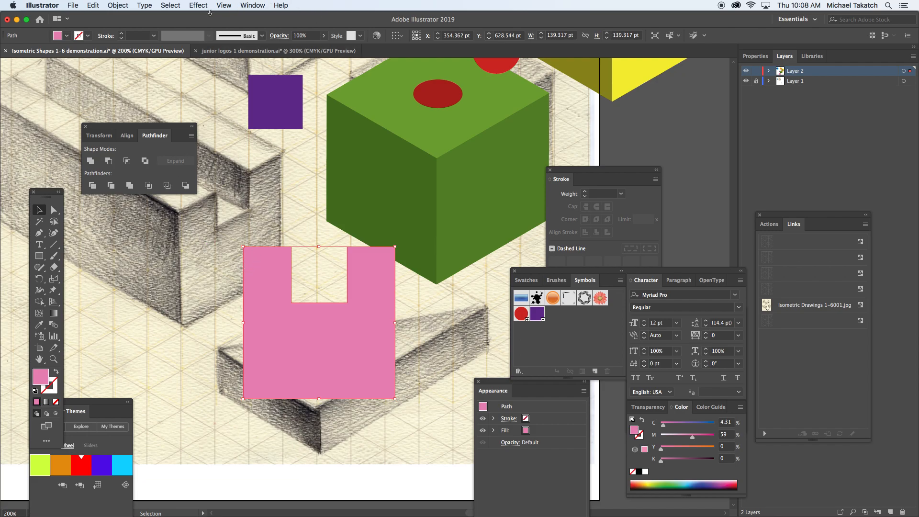
Step: Start a 3D Extrude & Bevel effect on the notched shape with preview on and the position set to Isometric Left
left_click(198, 5)
mouse_move(283, 67)
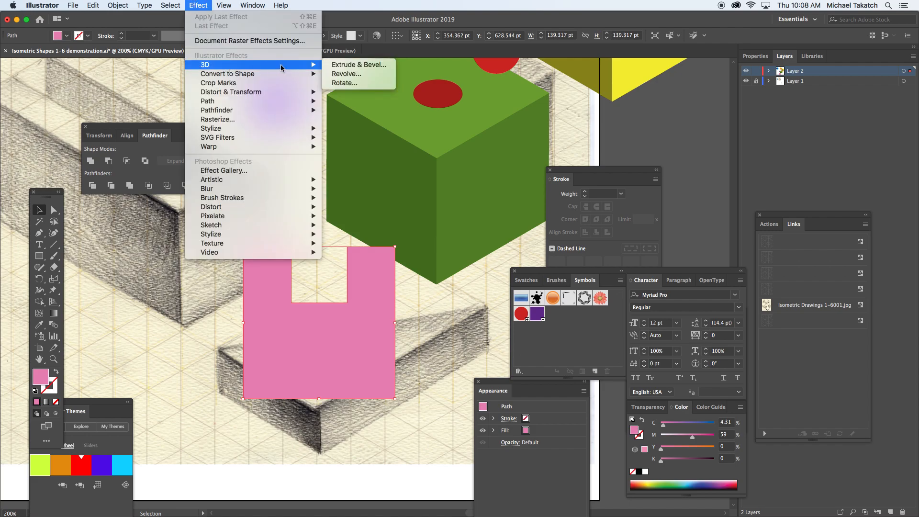
left_click(334, 68)
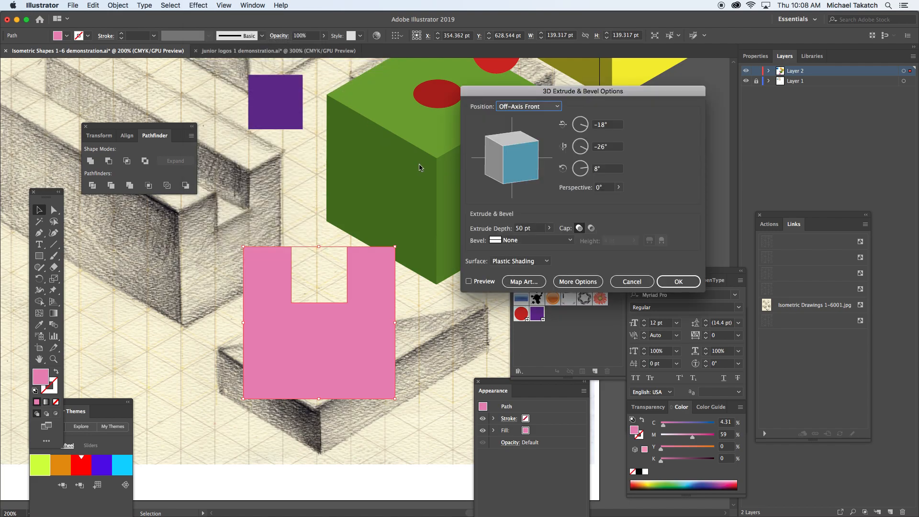
left_click(468, 281)
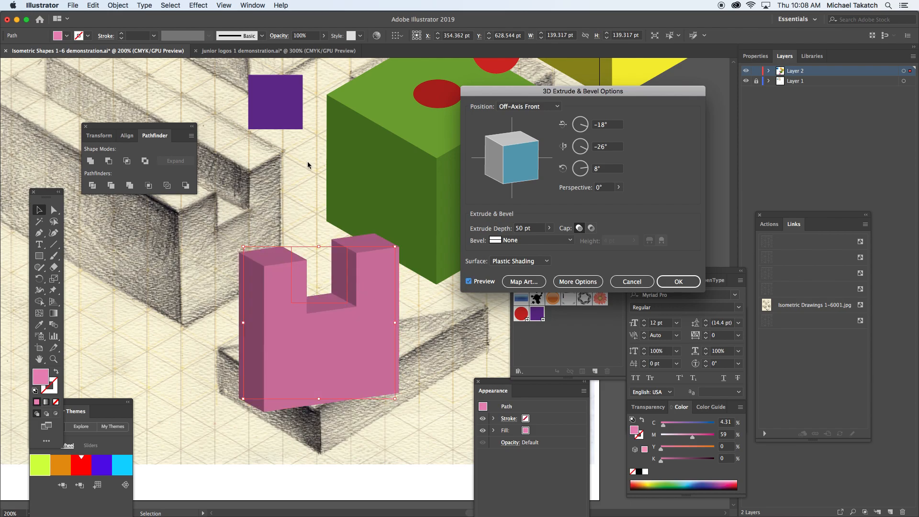
left_click(557, 107)
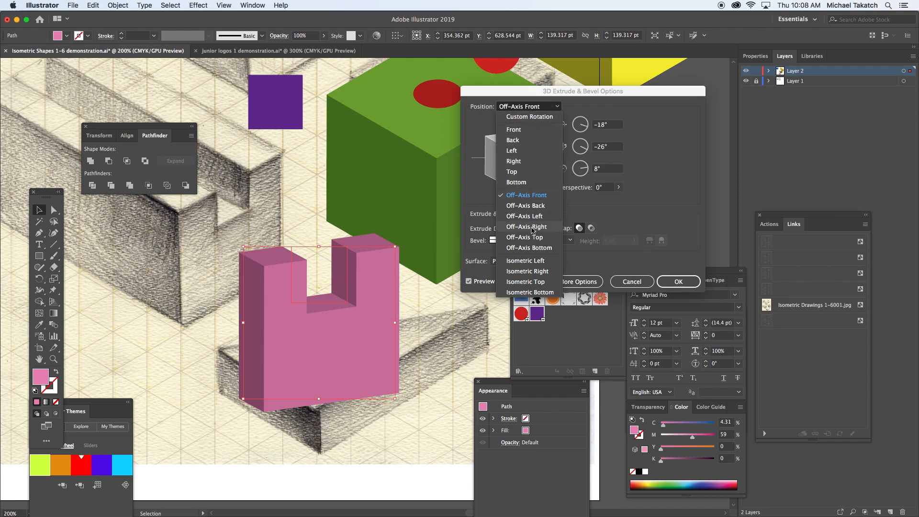
left_click(539, 261)
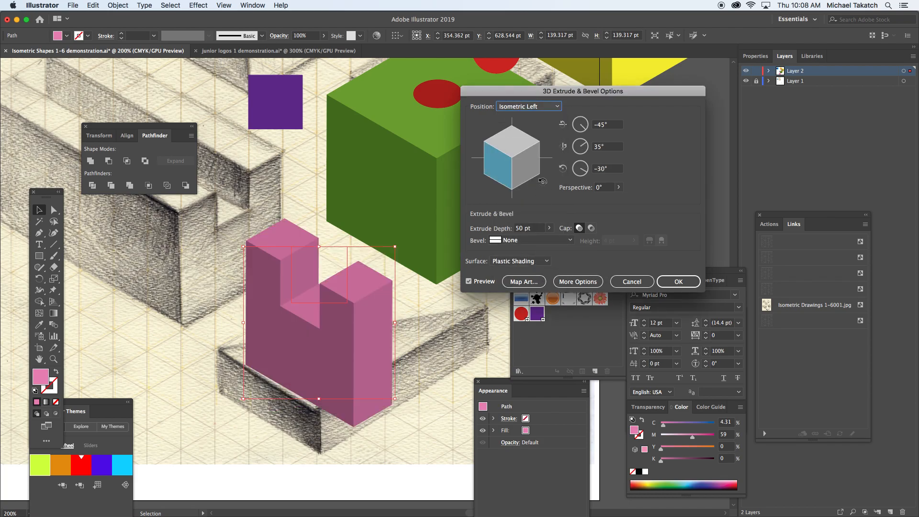
Step: Set the notched shape's 3D position to Isometric Right and its extrude depth to 259 pt
left_click(550, 108)
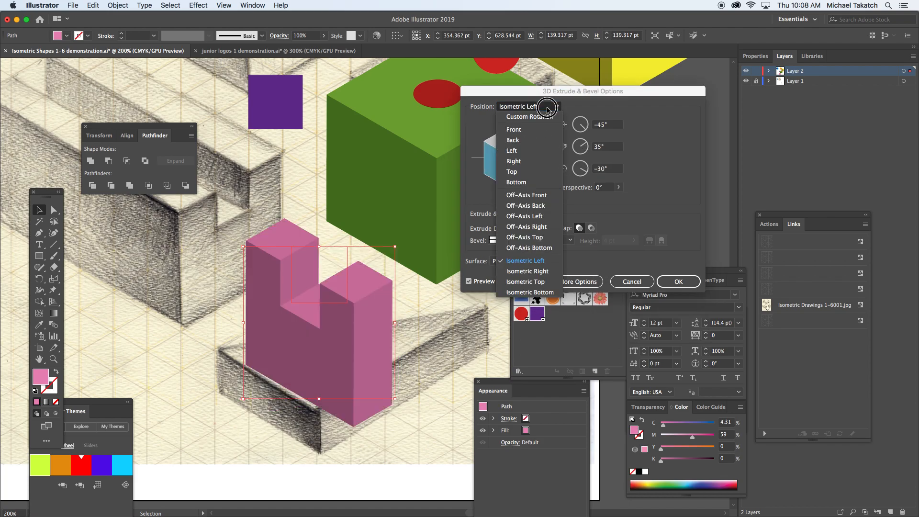
left_click(542, 271)
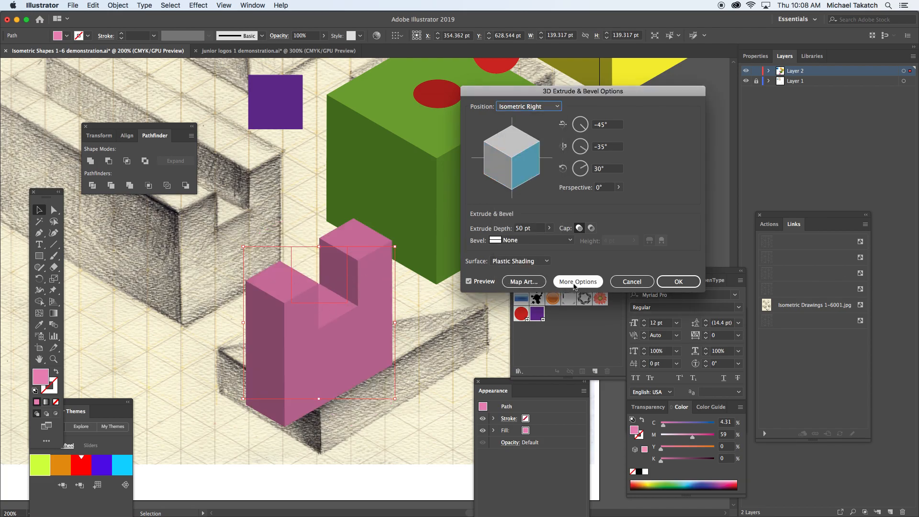
left_click(549, 228)
left_click_drag(517, 244, 519, 242)
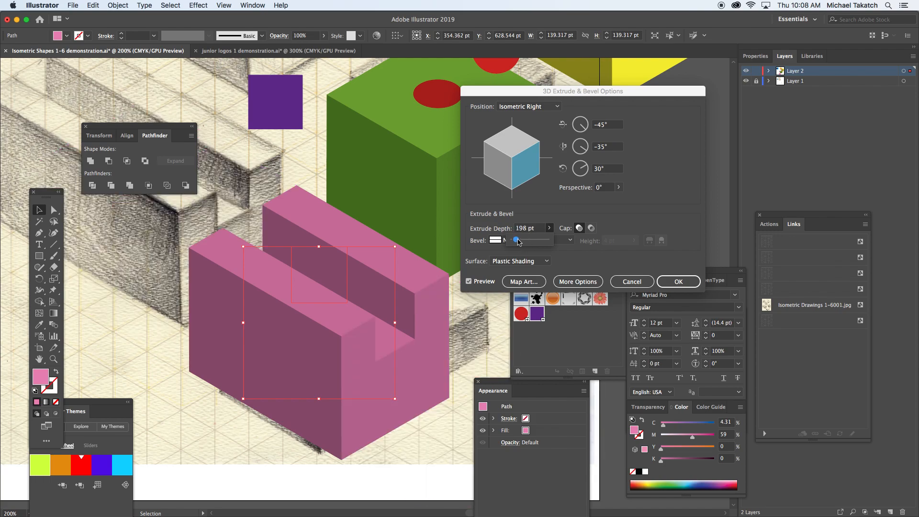
left_click_drag(519, 242, 520, 241)
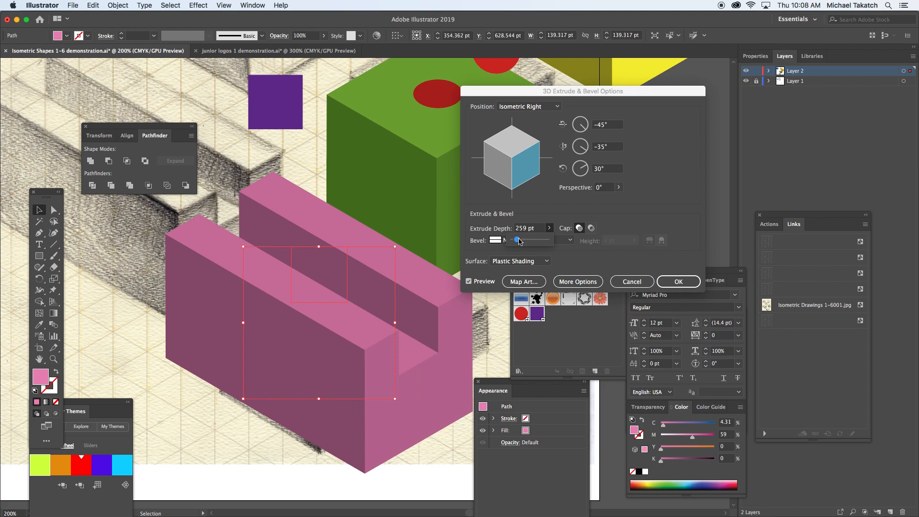
left_click_drag(523, 242, 523, 241)
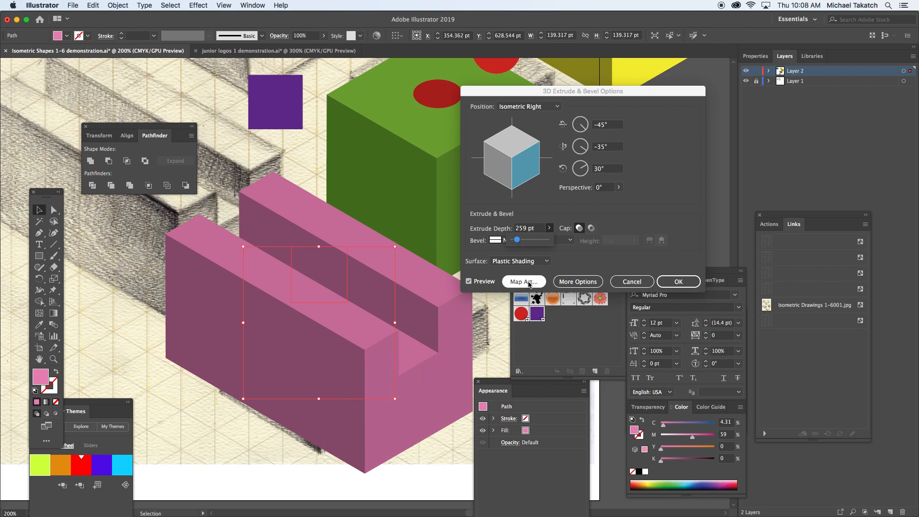
Step: Show the extra shading options and add a second light near the upper right edge of the lighting sphere
left_click(570, 281)
left_click_drag(495, 283, 495, 276)
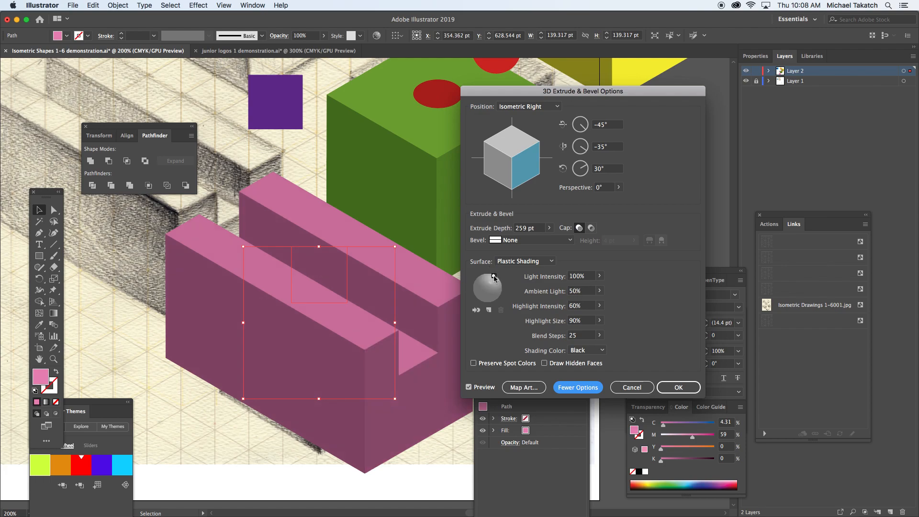
left_click(489, 309)
left_click_drag(489, 288, 500, 281)
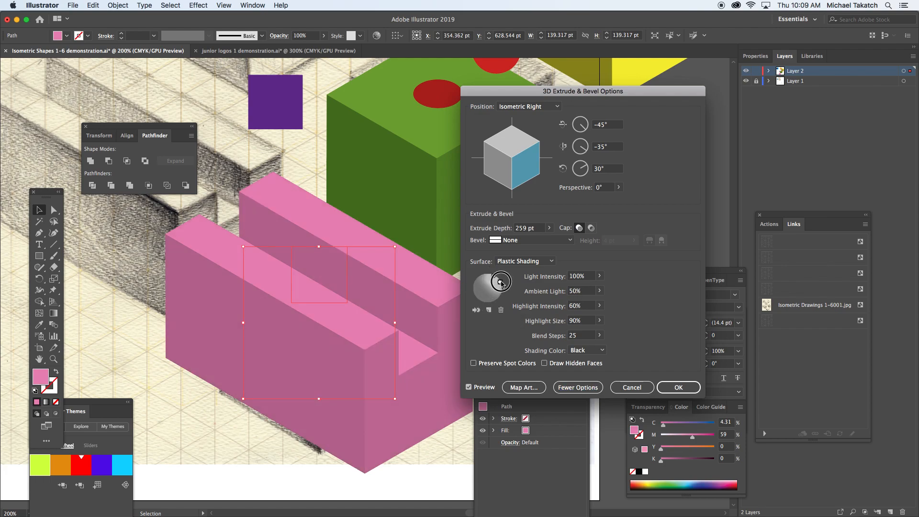
Step: Try a third light at the lighting sphere's lower left, placed behind the object, and delete it
left_click(489, 310)
left_click_drag(482, 291, 478, 297)
left_click(476, 310)
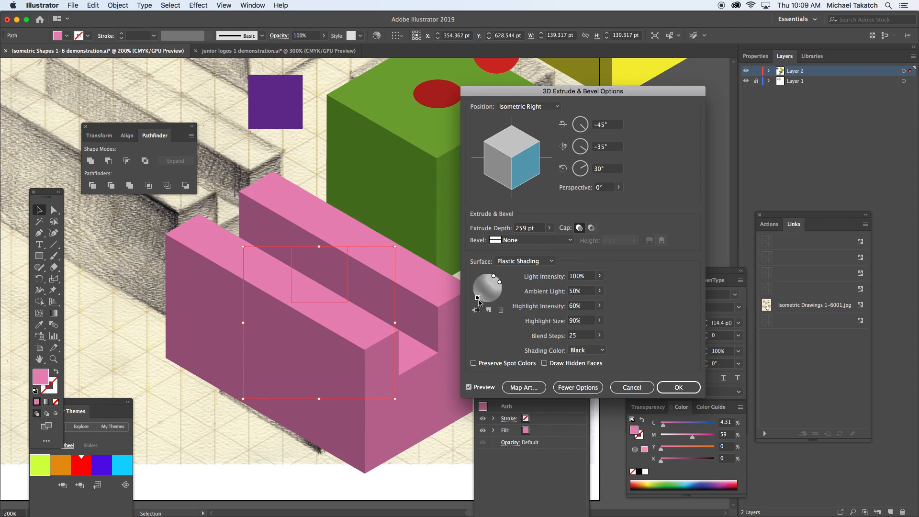
left_click(500, 310)
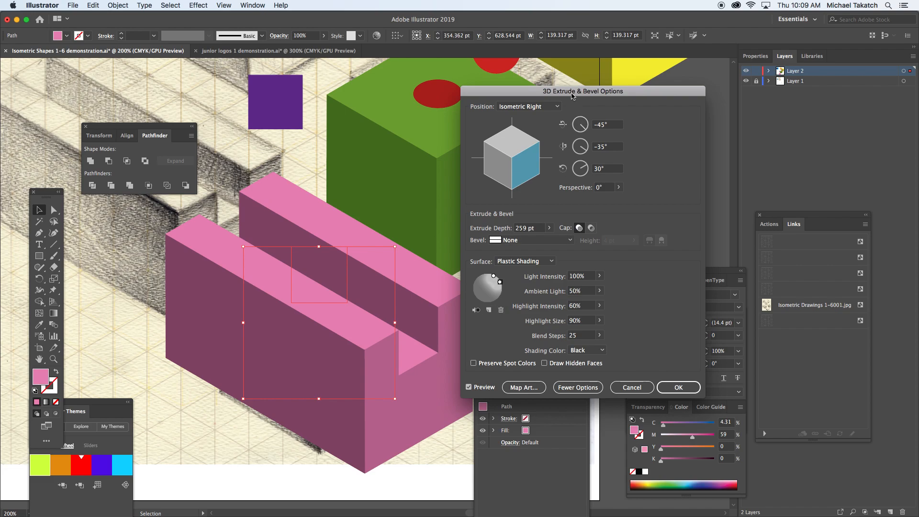
Step: Try custom rotations of the block, first around the X axis between -16° and -12°, and freely to -36°, -62° and 26°
left_click_drag(528, 96, 575, 93)
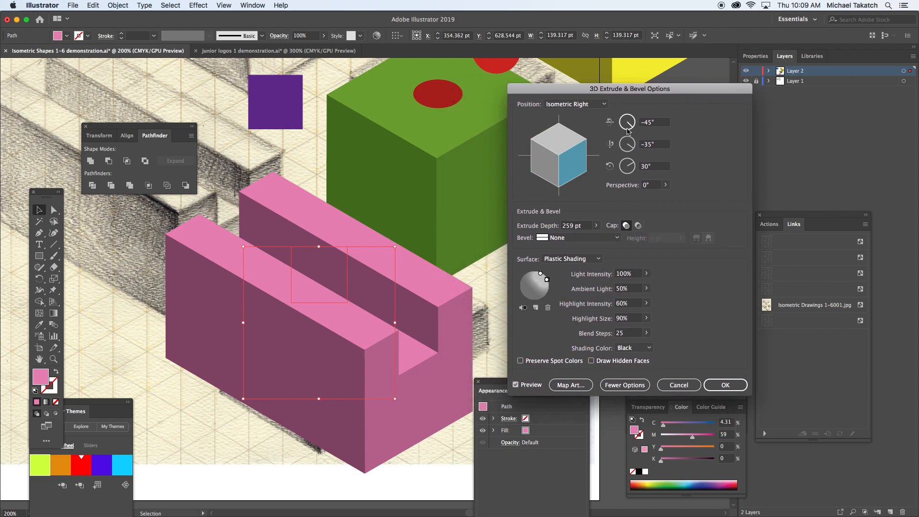
left_click_drag(631, 128, 631, 126)
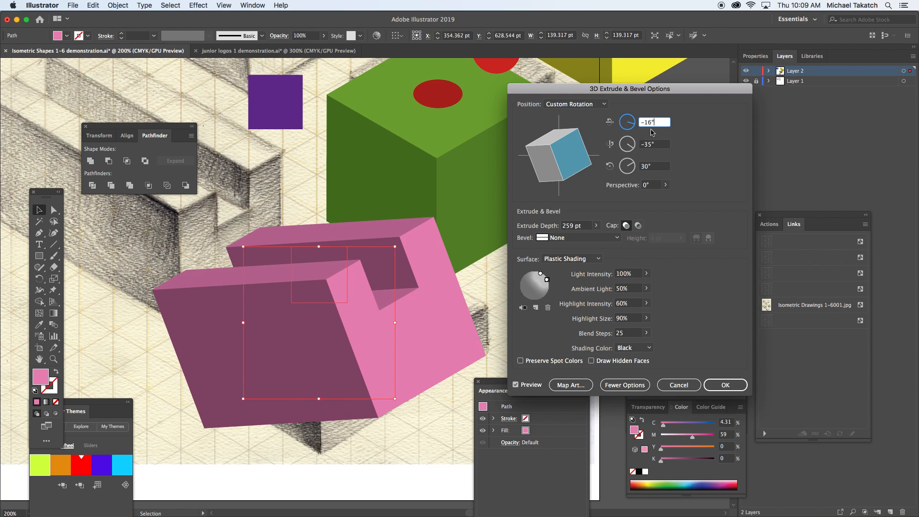
left_click(640, 123)
key("Up")
key("Up")
key("Up")
key("Up")
key("Up")
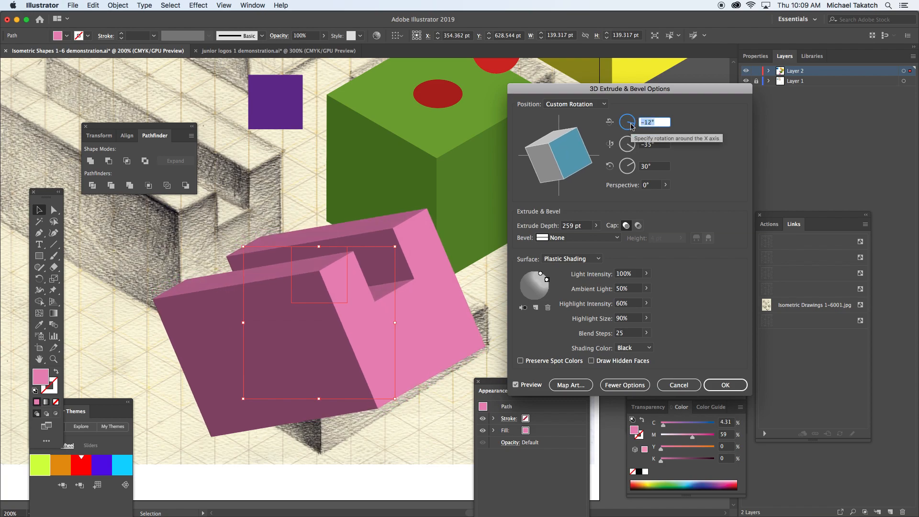
key("Down")
key("Down")
key("Down")
key("Down")
key("Down")
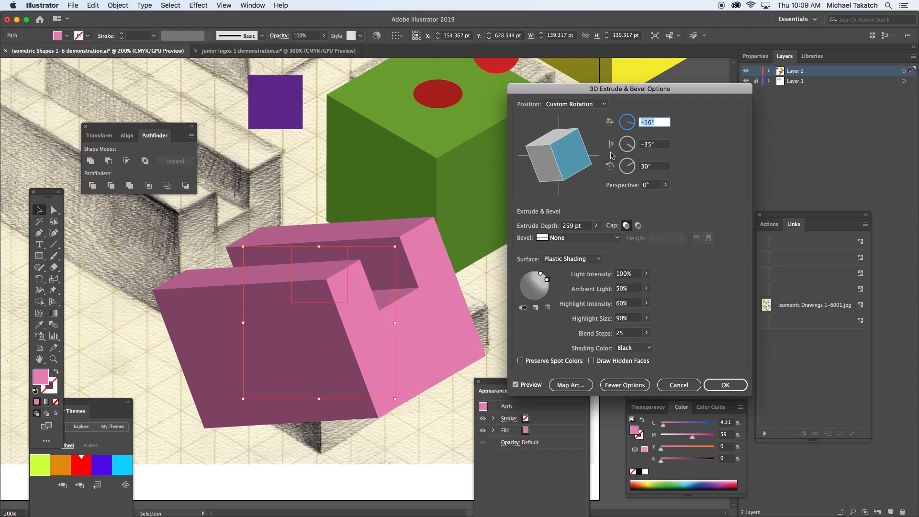
left_click_drag(598, 159, 561, 131)
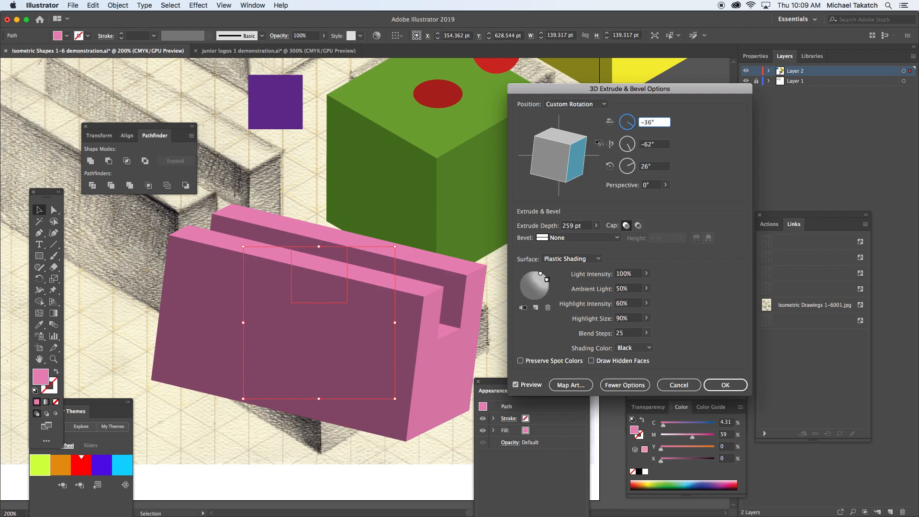
Step: Set the block's position back to Isometric Right and apply the 3D Extrude & Bevel effect
left_click(604, 104)
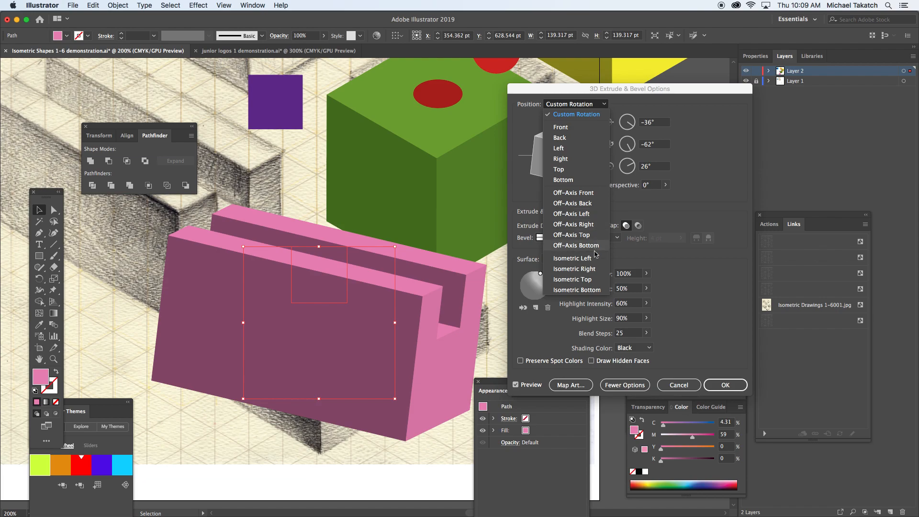
left_click(593, 269)
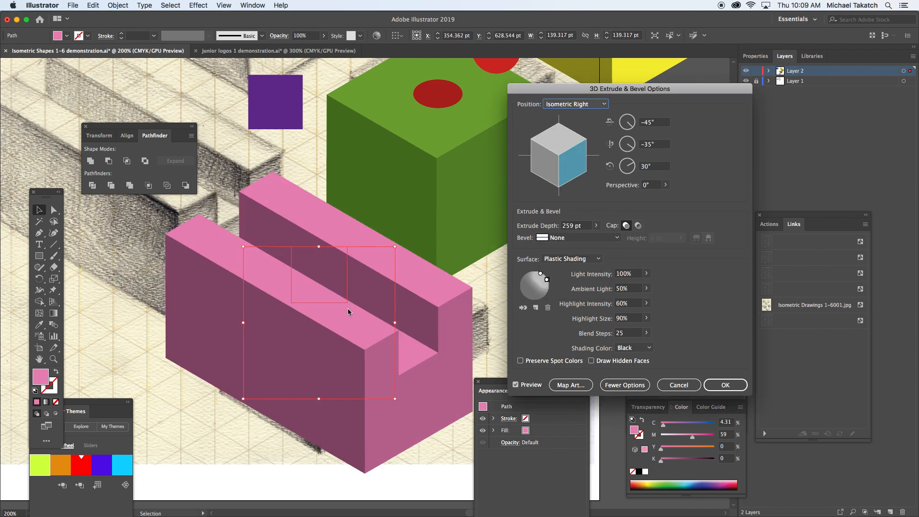
left_click(718, 386)
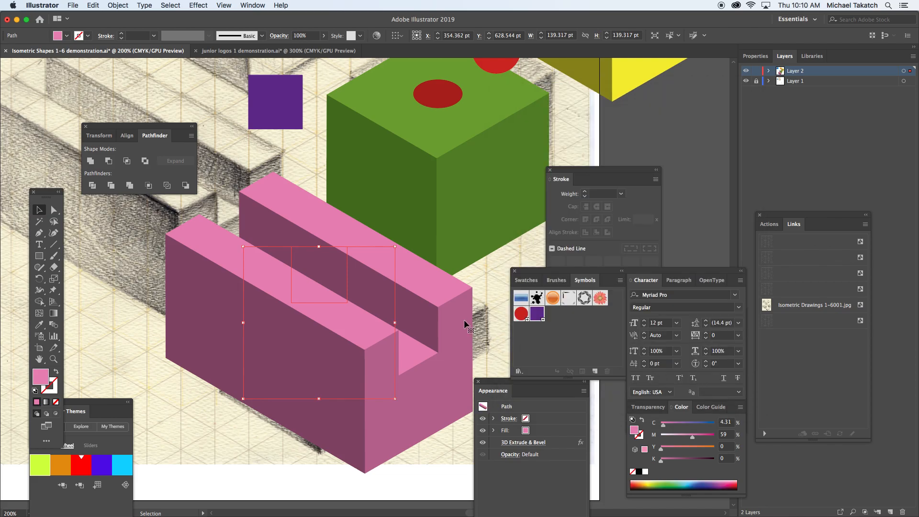
Step: Move the extruded pink block onto the notched block sketch so that it covers the drawing
key("super+minus")
key("super+minus")
left_click_drag(426, 274, 337, 229)
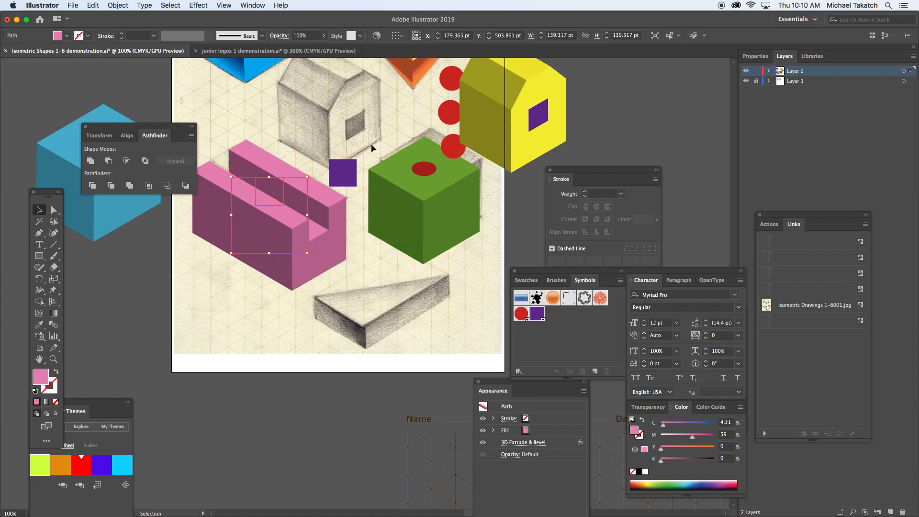
Step: Reposition the green cube so that it lines up with its cube sketch
left_click(421, 190)
left_click_drag(381, 160, 391, 284)
left_click(294, 171)
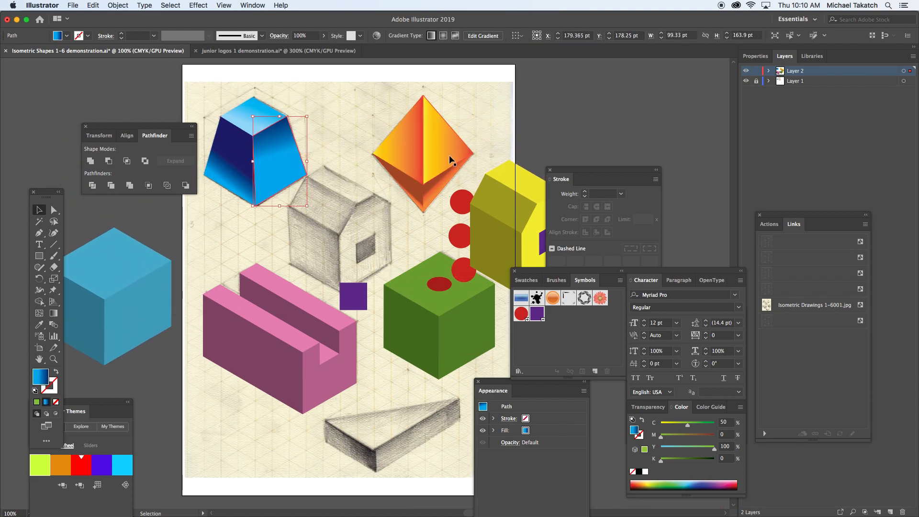
left_click(406, 144)
Step: Move the yellow house onto the house sketch, nudge it left to line up with the drawing, and deselect it
mouse_move(497, 197)
left_mouse_down()
mouse_move(314, 199)
mouse_move(327, 203)
left_mouse_up()
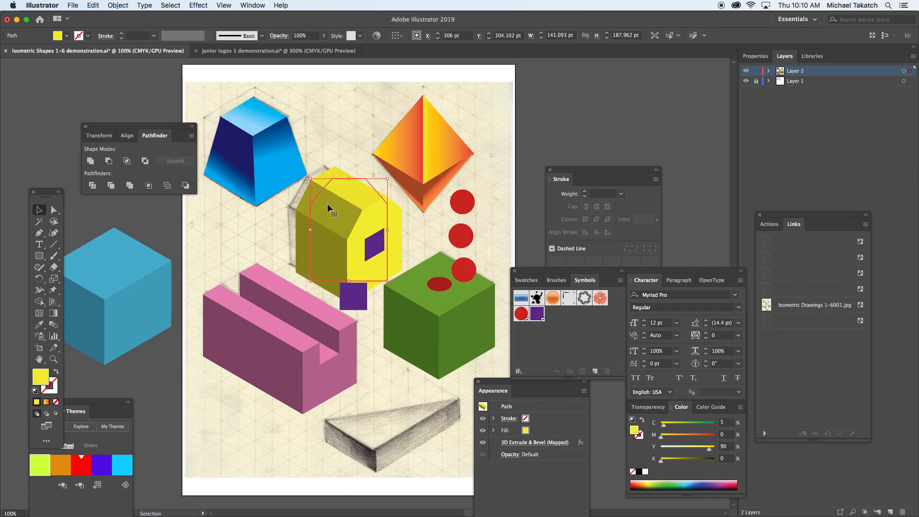
key("Left")
key("Left")
key("Left")
key("Left")
key("Left")
left_click(365, 158)
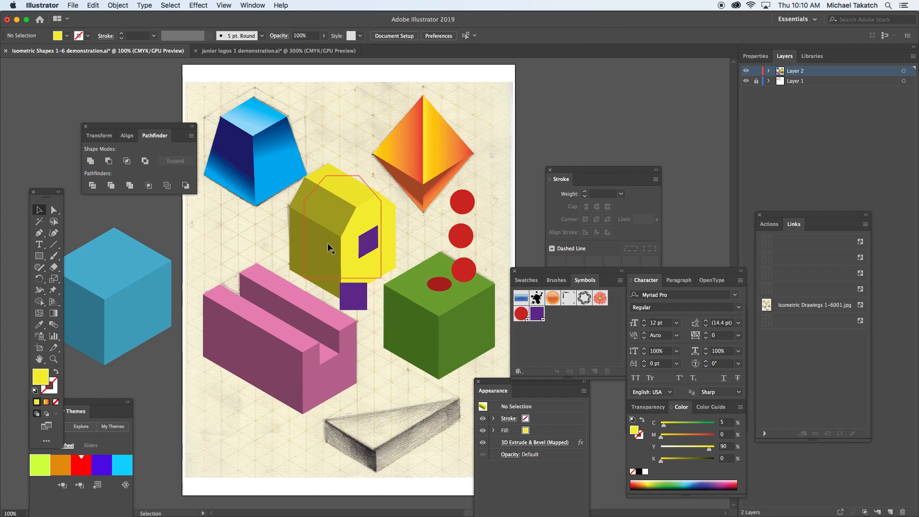